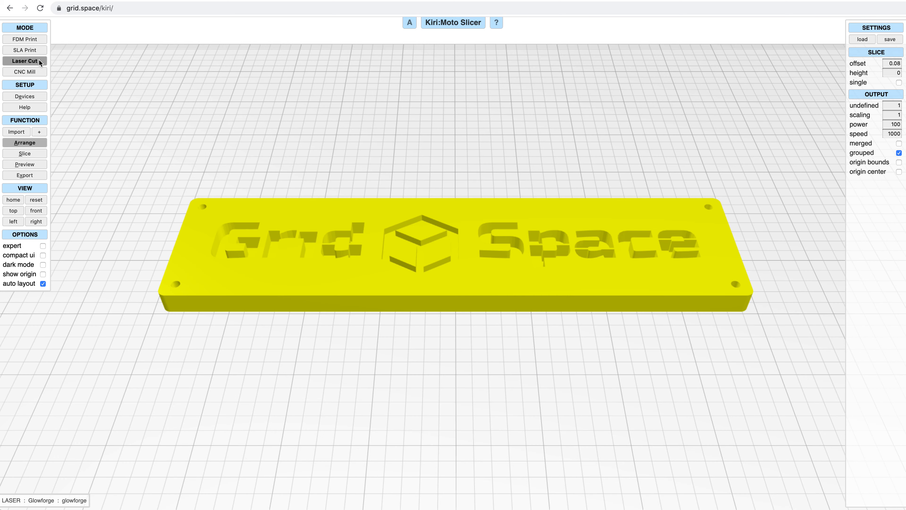
Step: Switch to CNC Mill mode, return to FDM Print mode and view its list of saved settings
{"action": "left_click", "coordinate": [37, 71]}
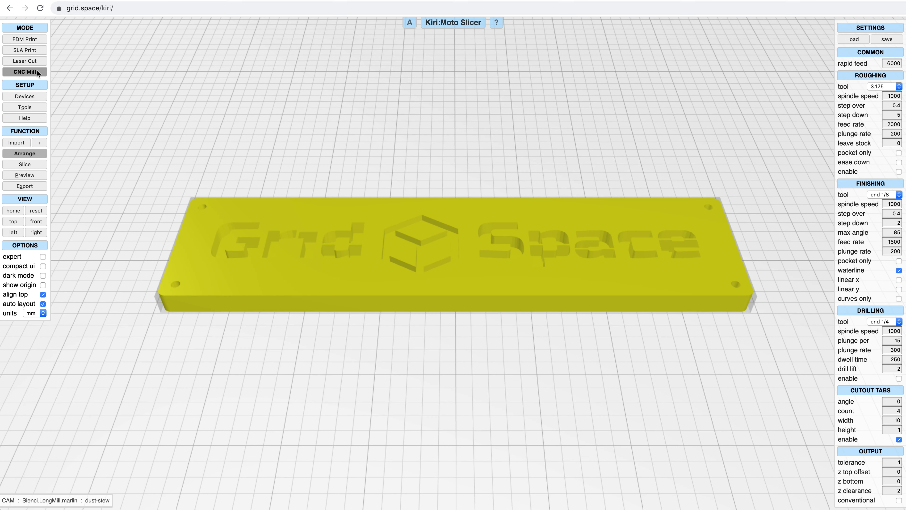
{"action": "left_click", "coordinate": [34, 40]}
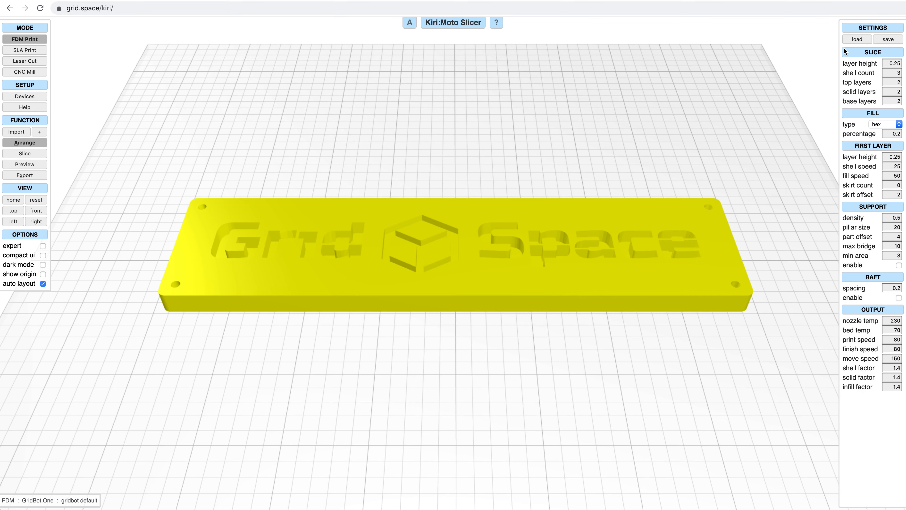
{"action": "left_click", "coordinate": [851, 40]}
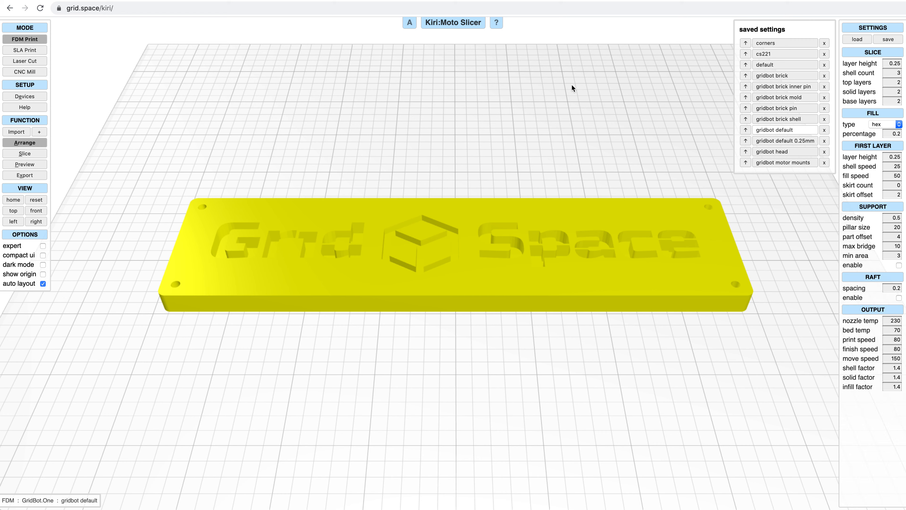
{"action": "left_click", "coordinate": [856, 38]}
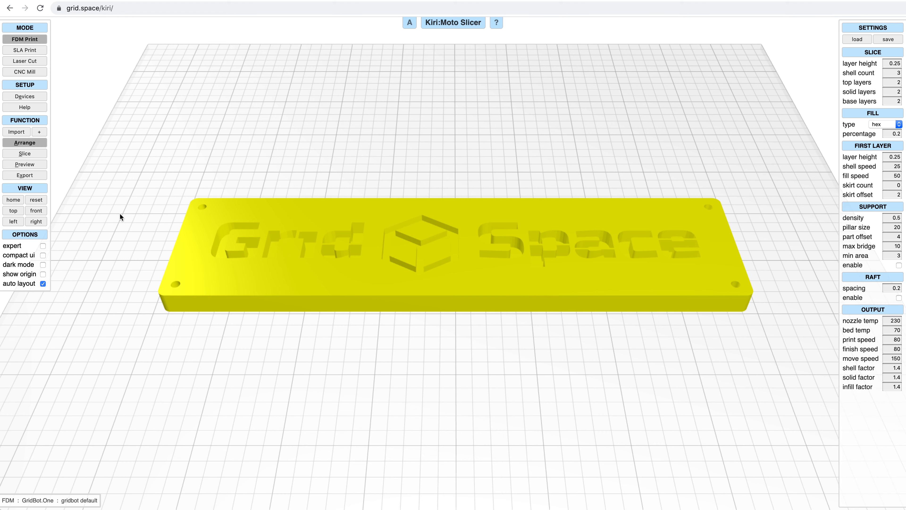
Step: Enable the expert option and download the Kiri:Moto settings as a file
{"action": "left_click", "coordinate": [43, 246]}
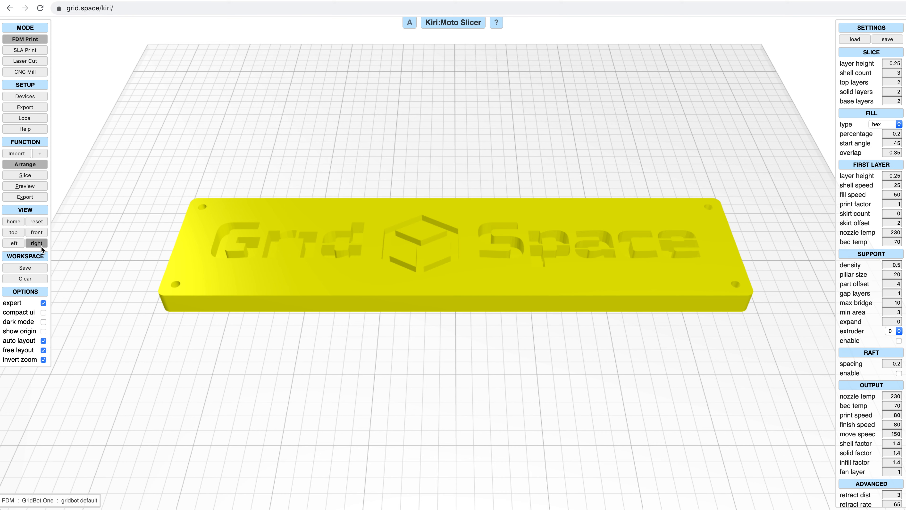
{"action": "left_click", "coordinate": [35, 107]}
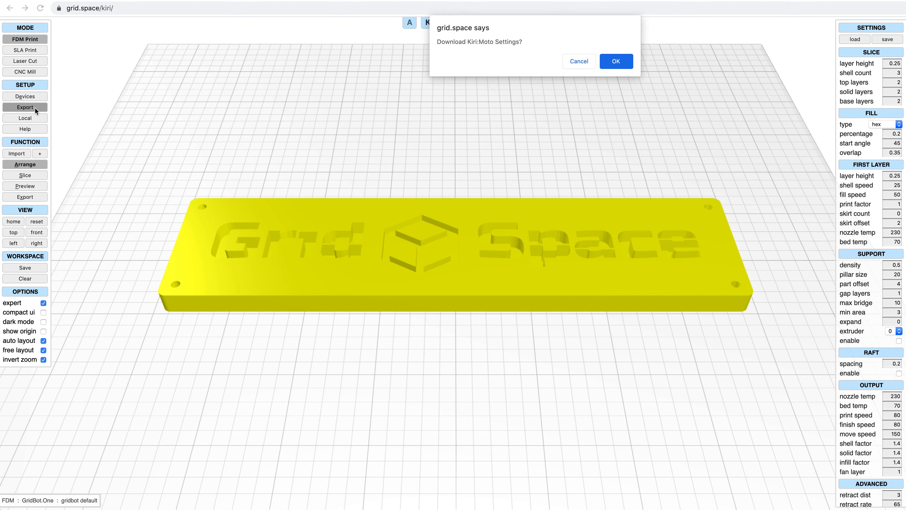
{"action": "left_click", "coordinate": [622, 60]}
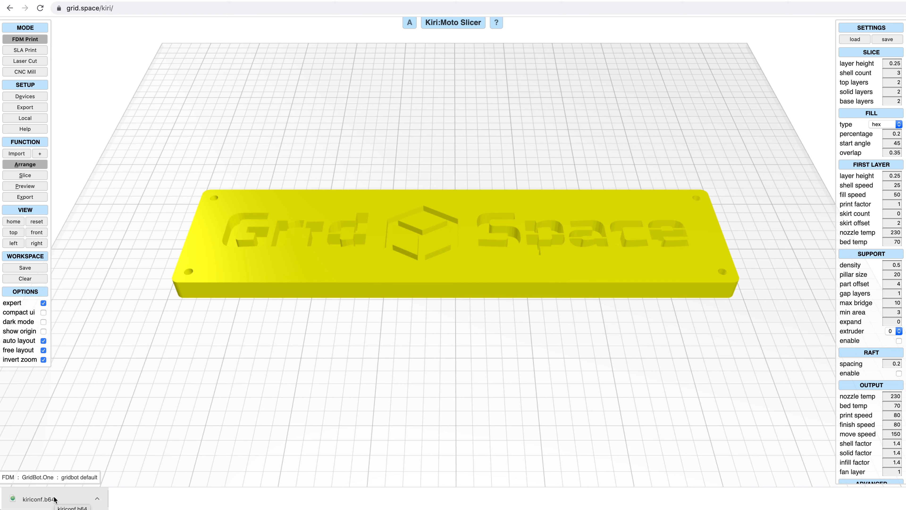
Step: Import the downloaded settings file kiriconf.b64 into the workspace and accept the import
{"action": "left_click_drag", "start_coordinate": [55, 499], "coordinate": [382, 358]}
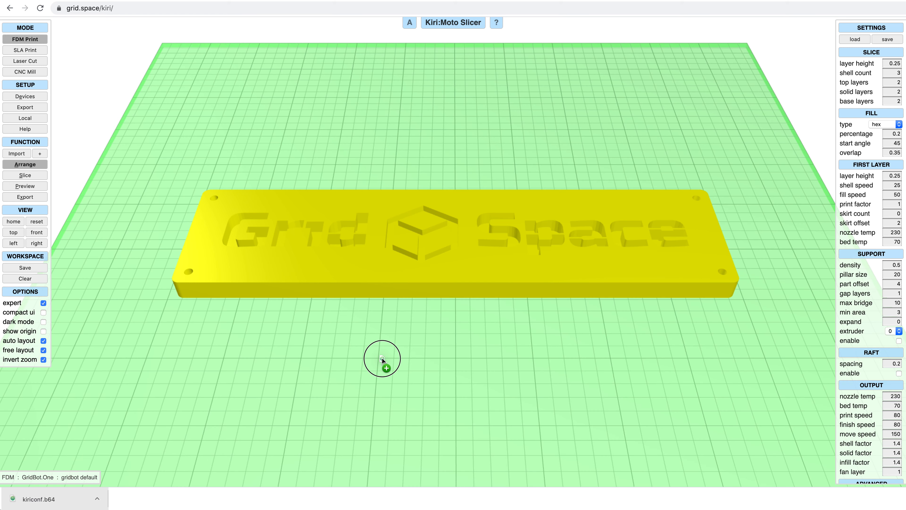
{"action": "left_click_drag", "start_coordinate": [382, 358], "coordinate": [382, 358]}
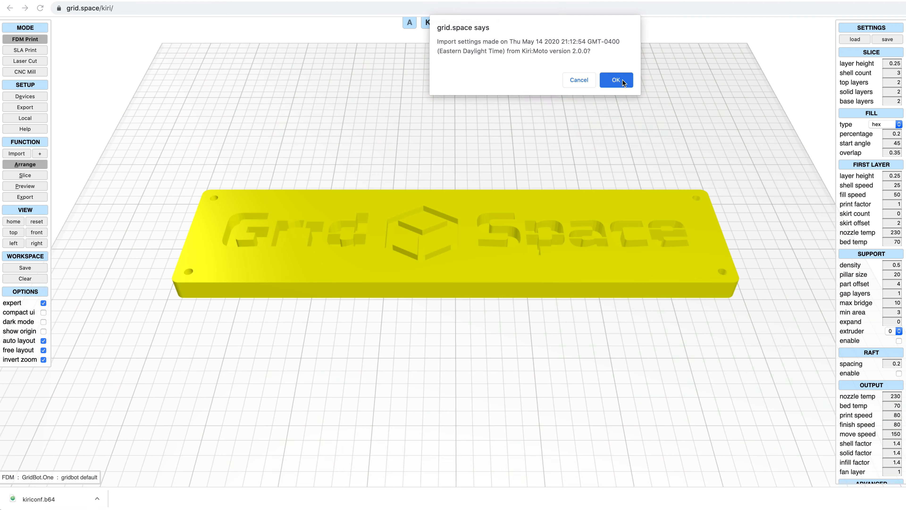
{"action": "left_click", "coordinate": [616, 80]}
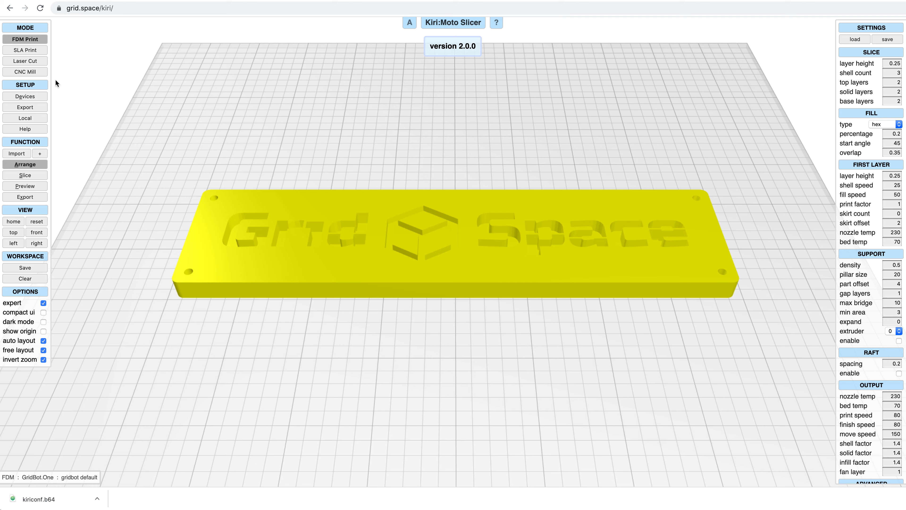
Step: Switch to CNC Mill mode and select the Carbide3D.Shapeoko.XL device
{"action": "left_click", "coordinate": [45, 72]}
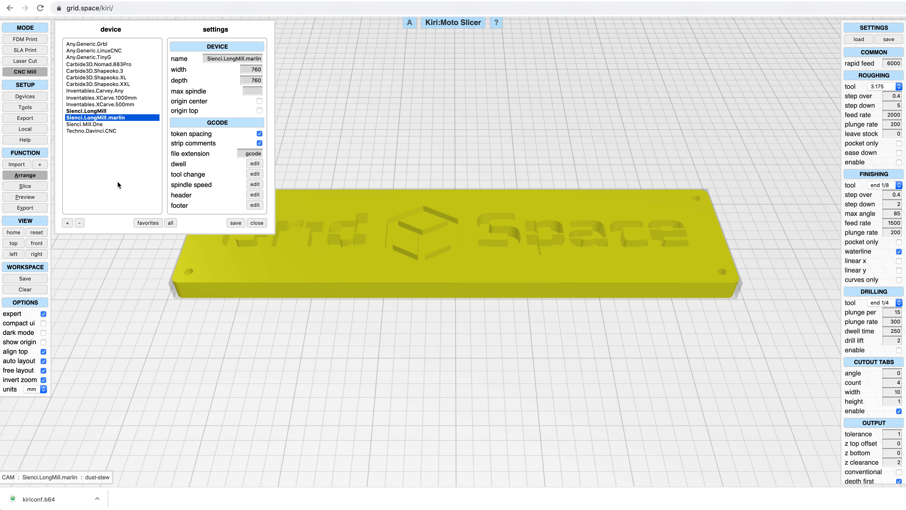
{"action": "left_click", "coordinate": [85, 78]}
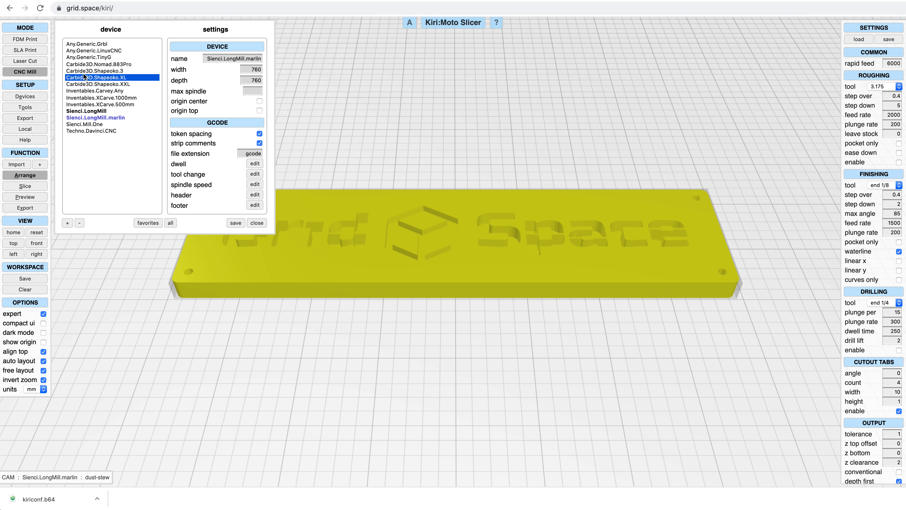
{"action": "left_click", "coordinate": [335, 120]}
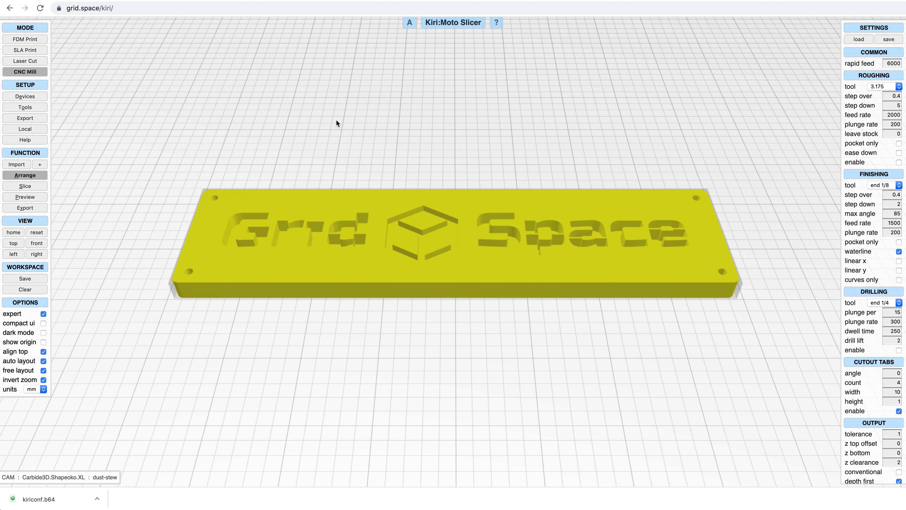
Step: Restore the exported configuration by importing kiriconf.b64 again, and close the browser's downloads bar
{"action": "left_click_drag", "start_coordinate": [48, 492], "coordinate": [234, 394]}
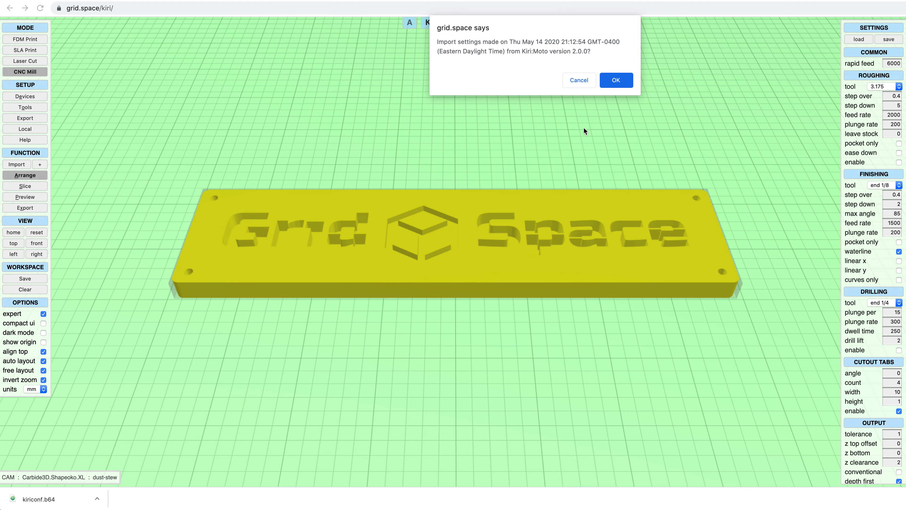
{"action": "left_click", "coordinate": [613, 81]}
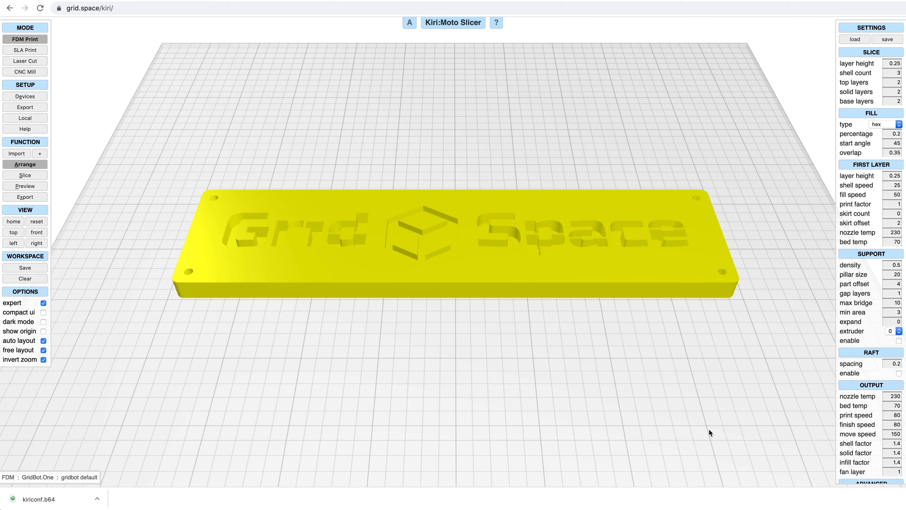
{"action": "left_click", "coordinate": [905, 499]}
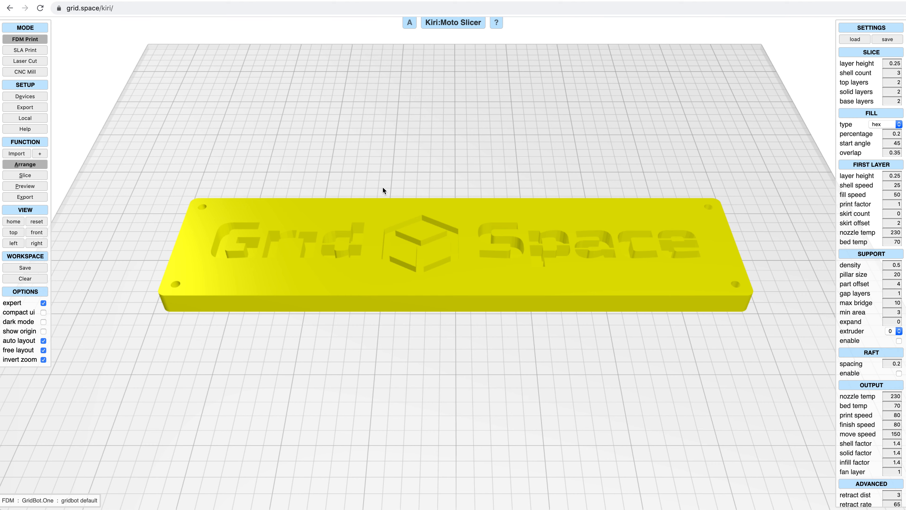
Step: Upload the current settings to generate a unique shareable settings ID, and dismiss the ID notice
{"action": "left_click_drag", "start_coordinate": [384, 180], "coordinate": [384, 173]}
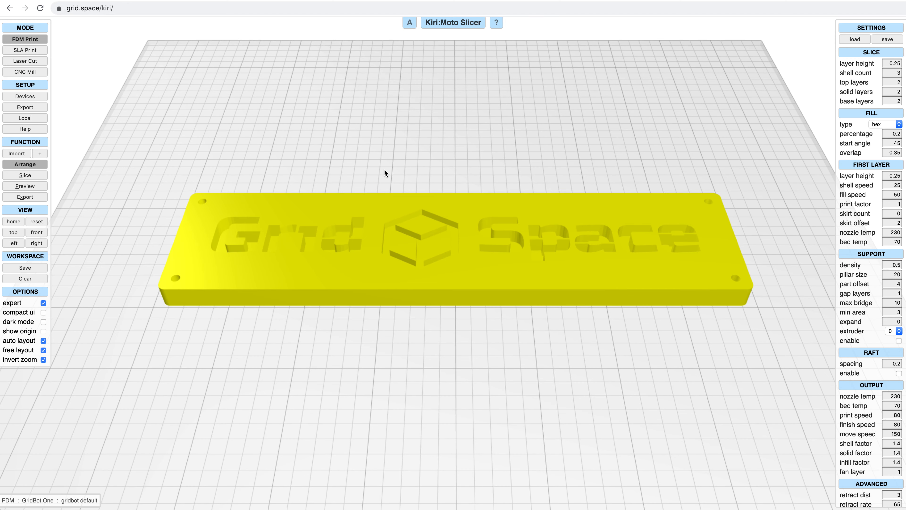
{"action": "mouse_move", "coordinate": [283, 156]}
{"action": "left_mouse_down"}
{"action": "mouse_move", "coordinate": [295, 158]}
{"action": "mouse_move", "coordinate": [298, 143]}
{"action": "mouse_move", "coordinate": [296, 152]}
{"action": "left_mouse_up"}
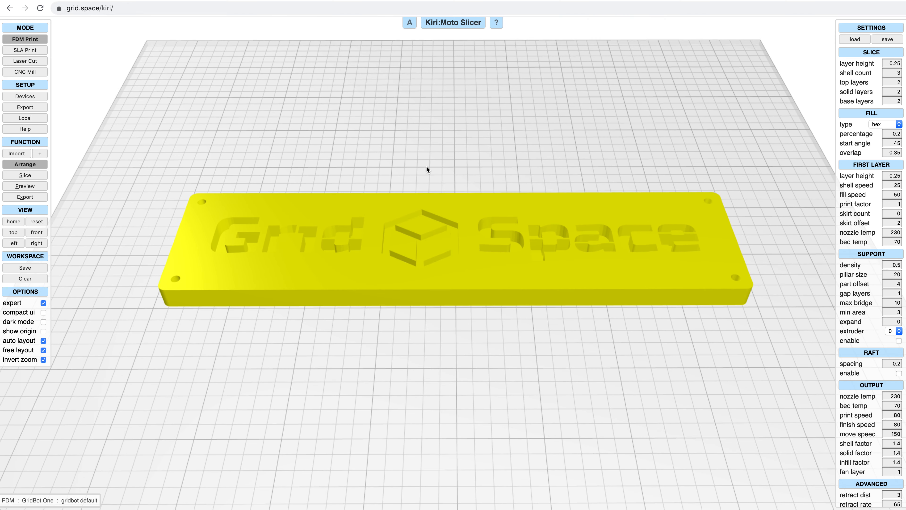
{"action": "key", "text": "shift+u"}
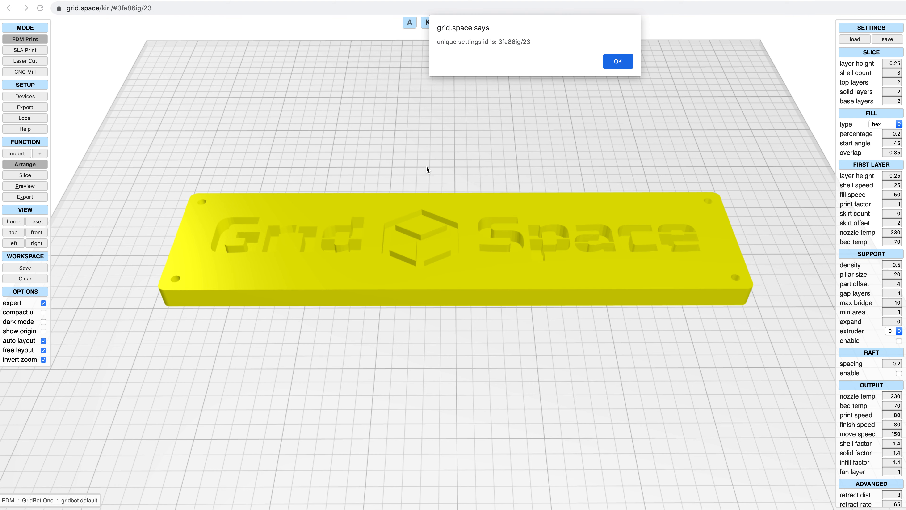
{"action": "left_click_drag", "start_coordinate": [499, 42], "coordinate": [539, 49]}
{"action": "left_click", "coordinate": [618, 62]}
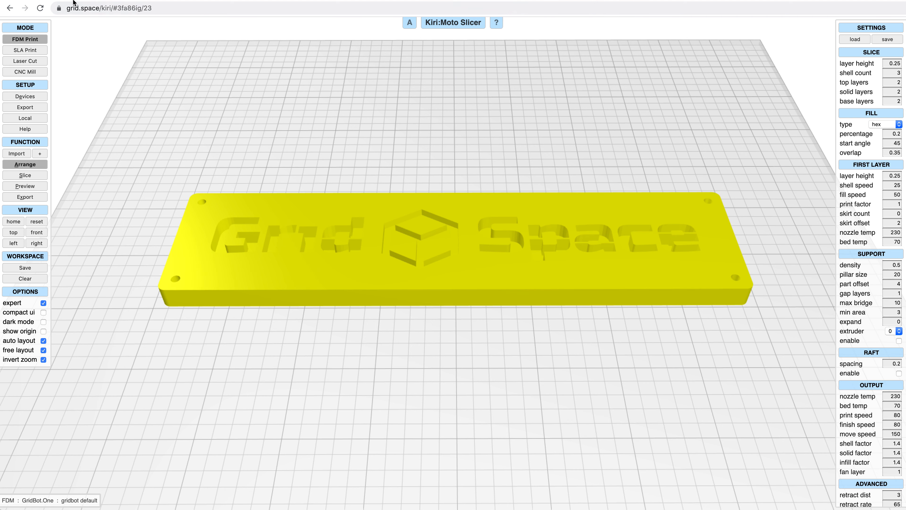
Step: Copy the page address containing the unique settings ID and load it to import the shared settings
{"action": "left_click", "coordinate": [95, 7]}
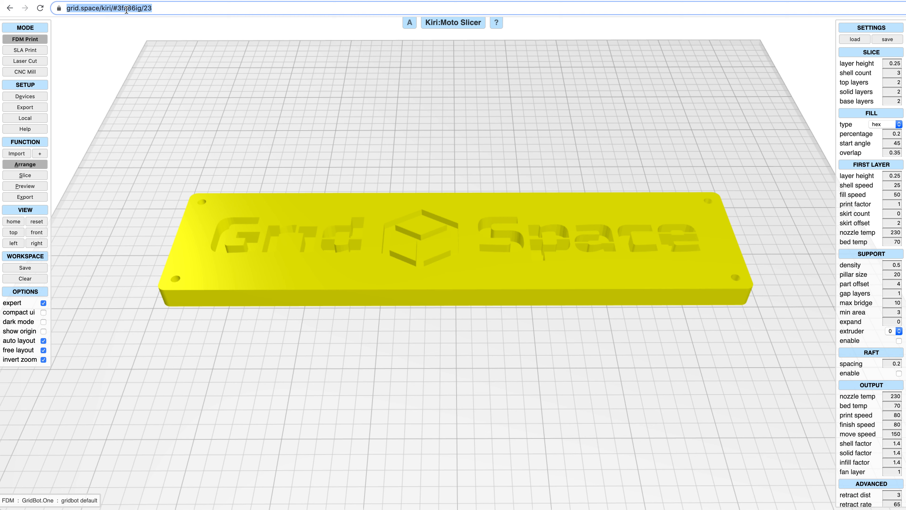
{"action": "left_click", "coordinate": [158, 8]}
{"action": "left_click", "coordinate": [170, 61]}
{"action": "left_click", "coordinate": [158, 10]}
{"action": "key", "text": "super+c"}
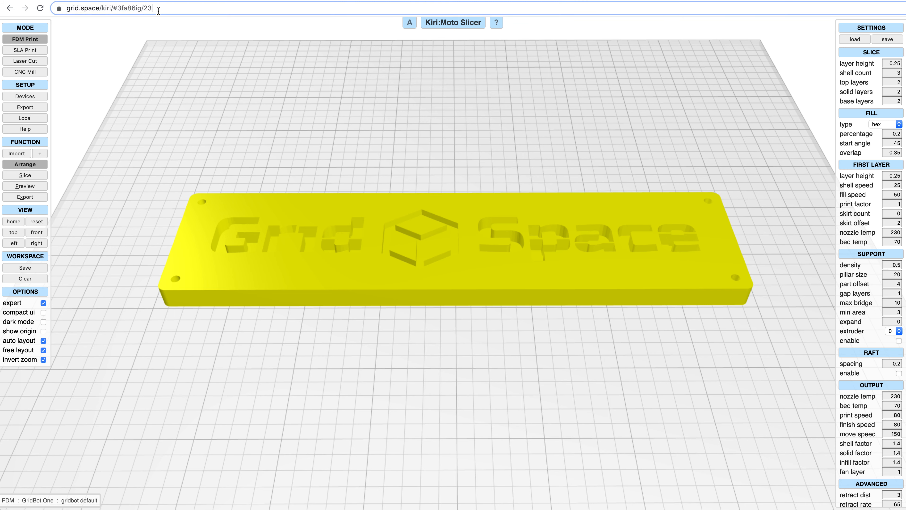
{"action": "key", "text": "Return"}
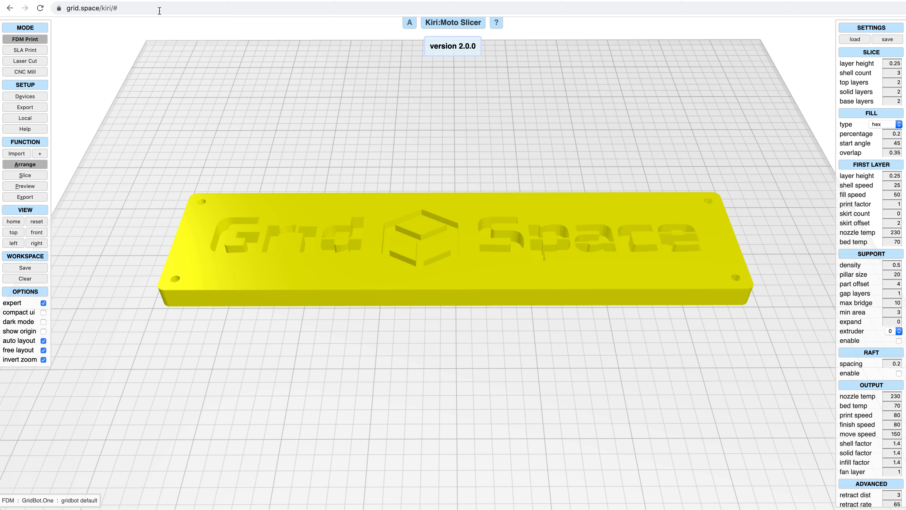
Step: Paste the copied settings address into the browser's address field and load it again
{"action": "left_click", "coordinate": [158, 11]}
{"action": "left_click", "coordinate": [175, 12]}
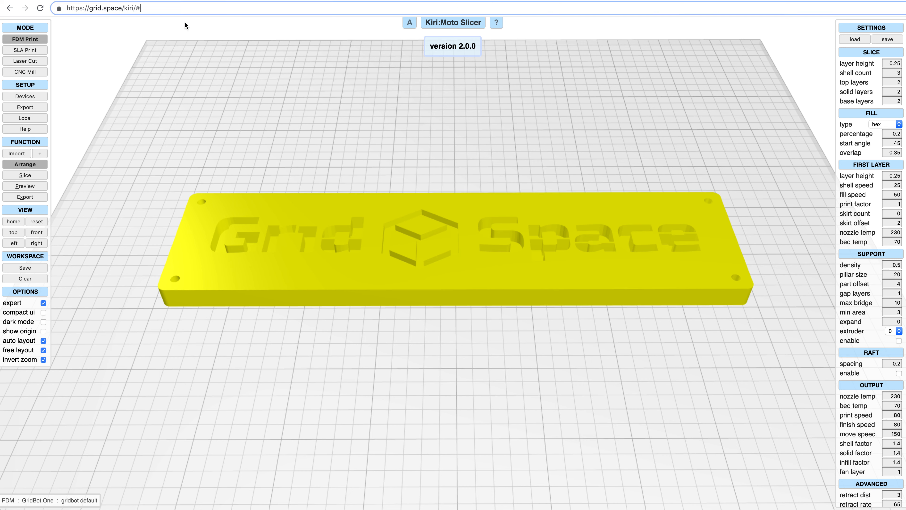
{"action": "left_click", "coordinate": [217, 103]}
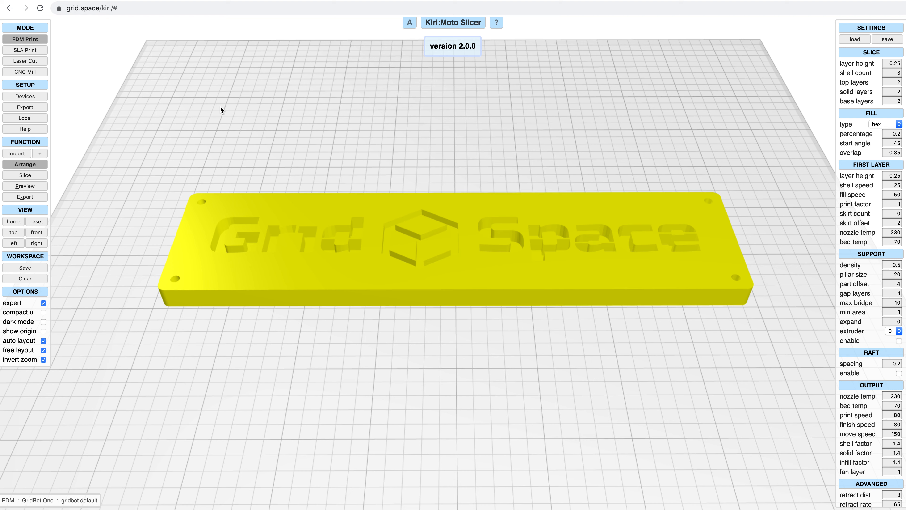
{"action": "left_click", "coordinate": [216, 8]}
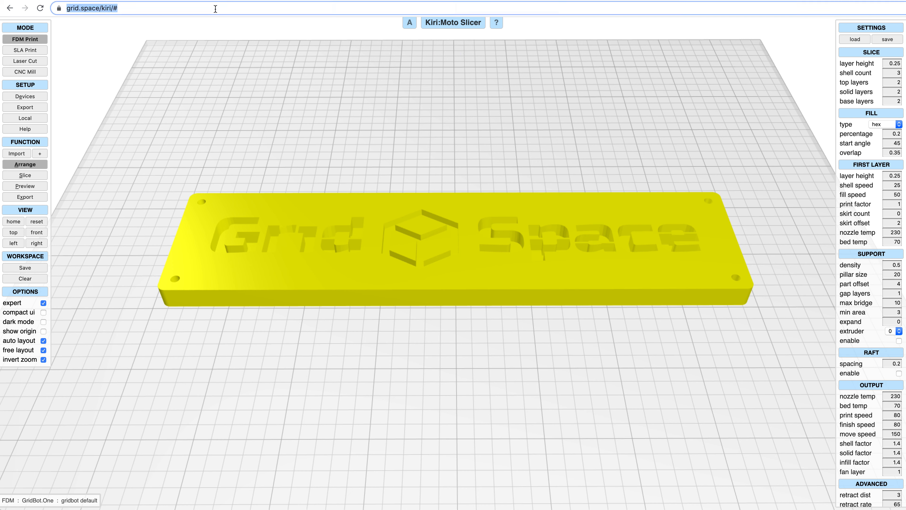
{"action": "key", "text": "super+v"}
{"action": "key", "text": "Return"}
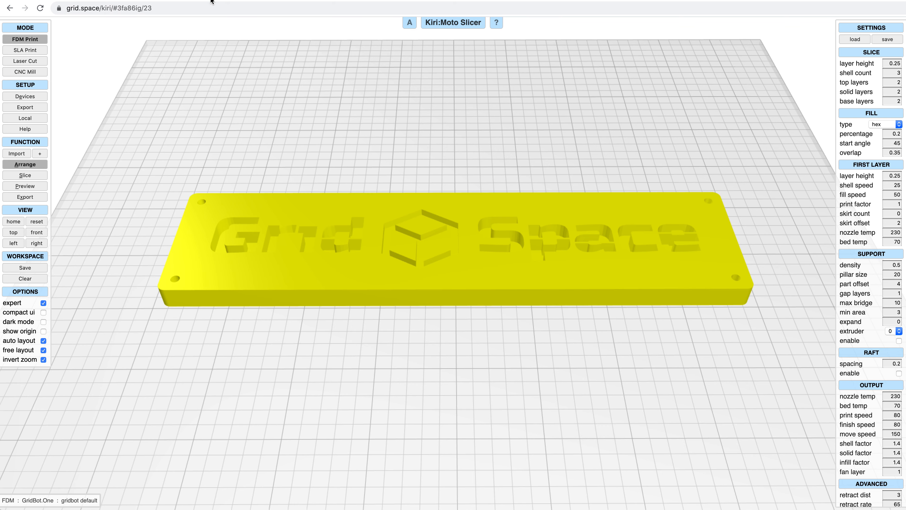
{"action": "left_click", "coordinate": [203, 8]}
{"action": "key", "text": "Return"}
{"action": "left_click", "coordinate": [220, 10]}
{"action": "left_click", "coordinate": [220, 9]}
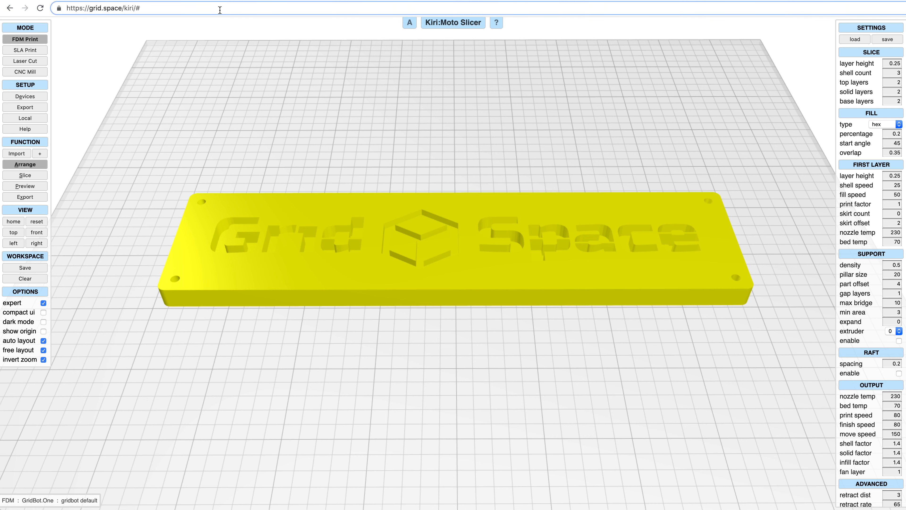
{"action": "key", "text": "BackSpace"}
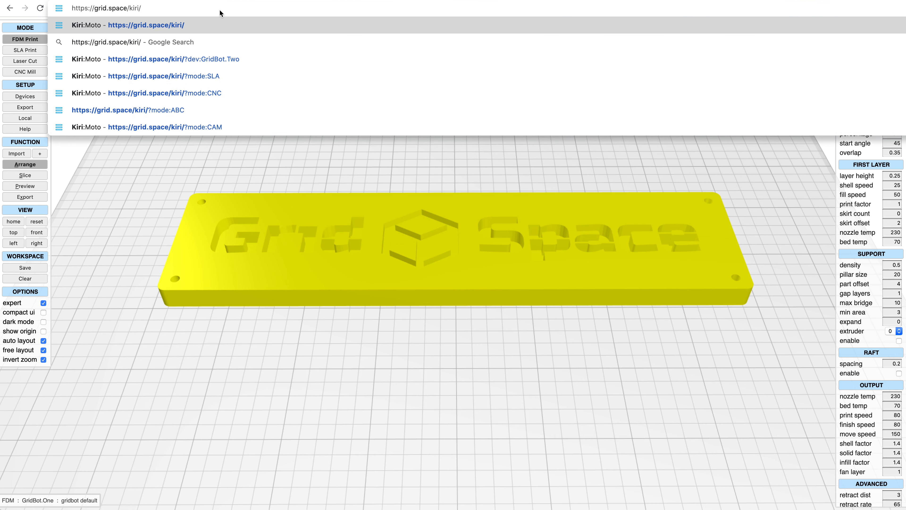
{"action": "type", "text": "?"}
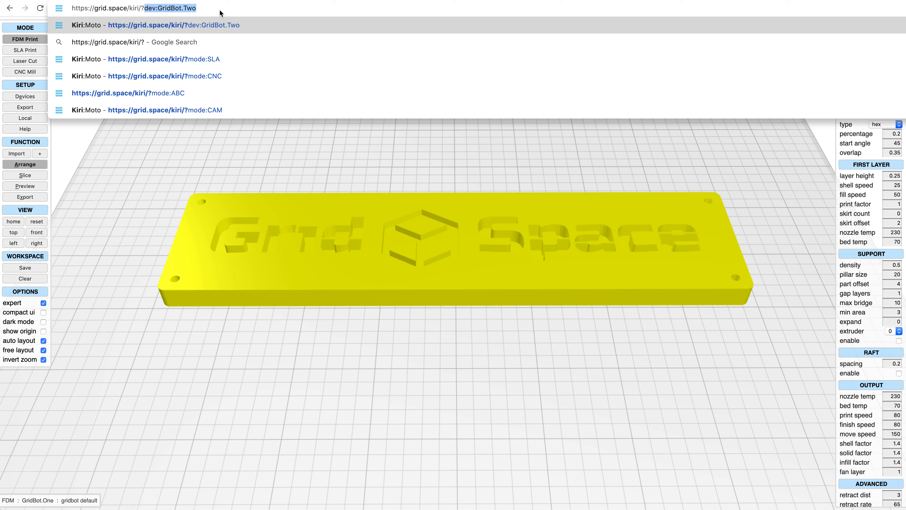
{"action": "key", "text": "BackSpace"}
{"action": "key", "text": "BackSpace"}
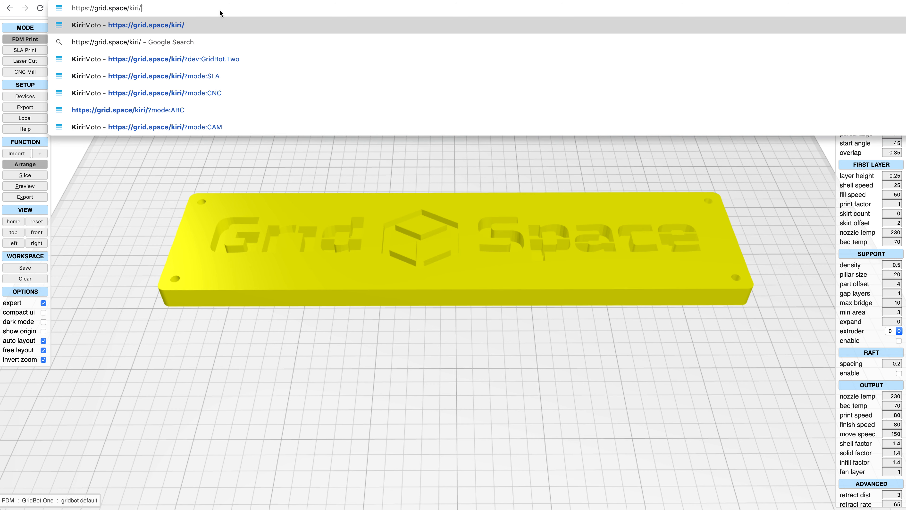
{"action": "type", "text": "?"}
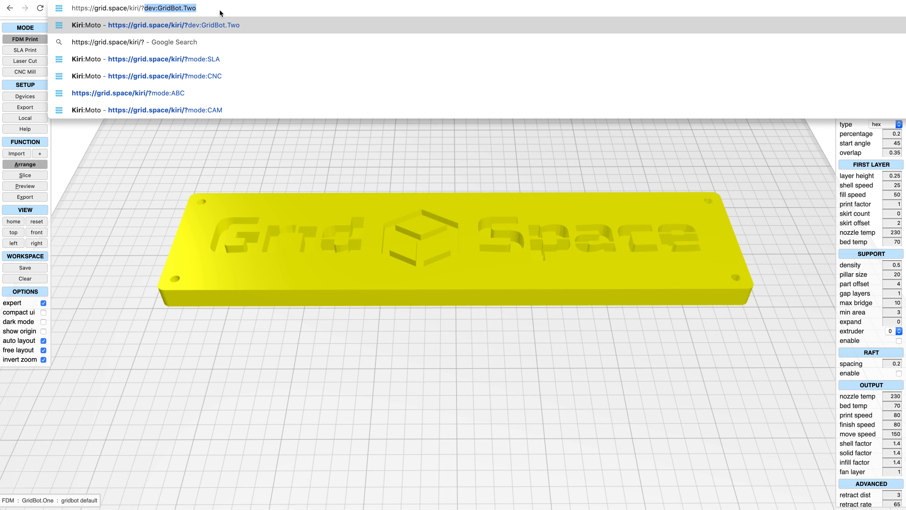
{"action": "type", "text": "mode"}
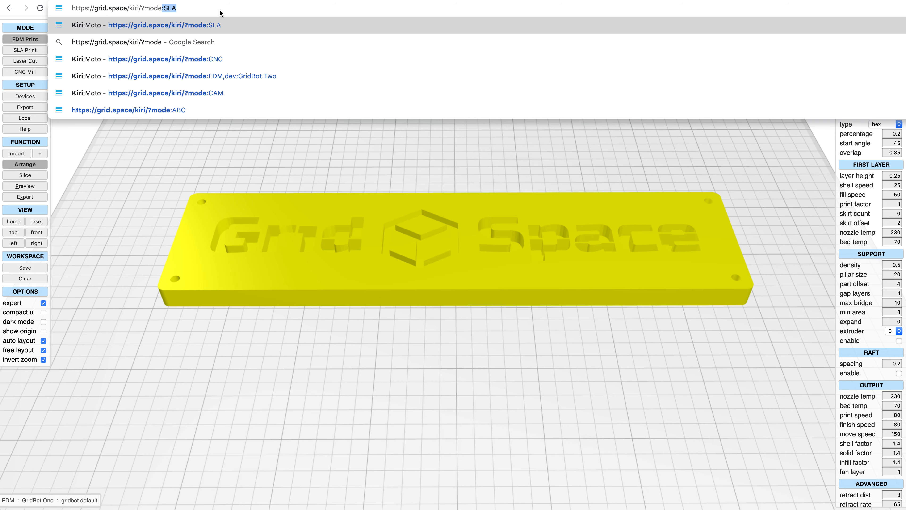
{"action": "type", "text": ":CAM"}
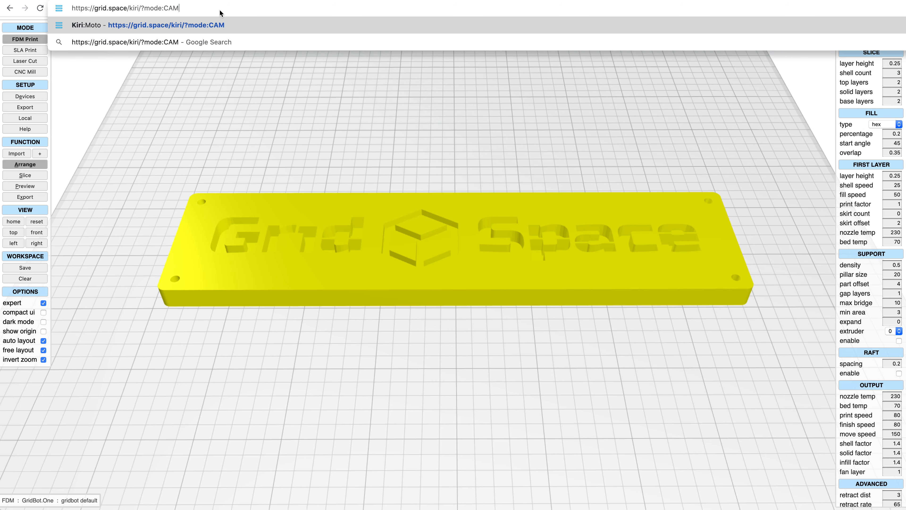
{"action": "key", "text": "Return"}
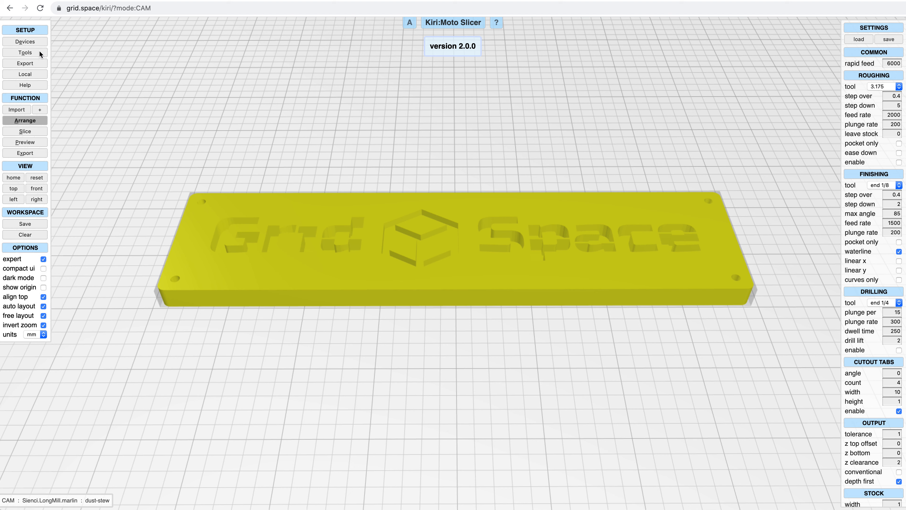
{"action": "left_click", "coordinate": [162, 8]}
{"action": "key", "text": "BackSpace"}
{"action": "key", "text": "BackSpace"}
{"action": "key", "text": "BackSpace"}
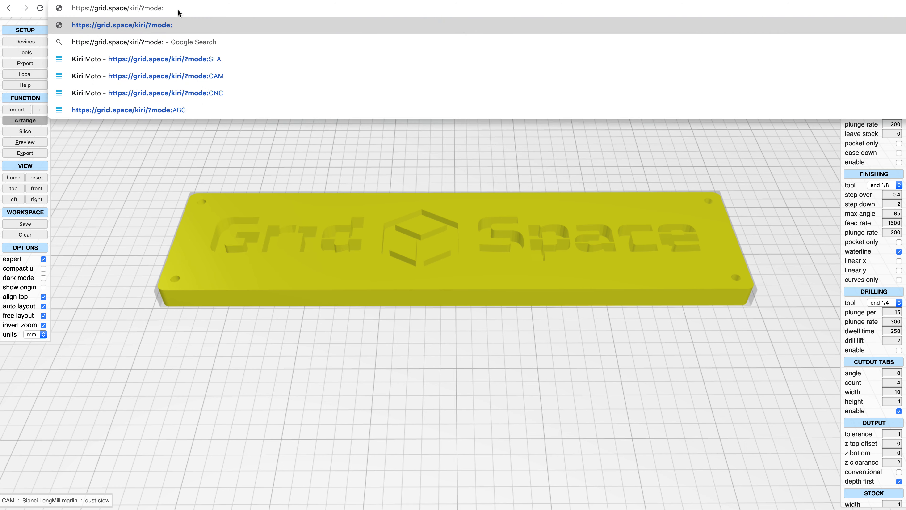
{"action": "type", "text": "FDM"}
{"action": "key", "text": "Return"}
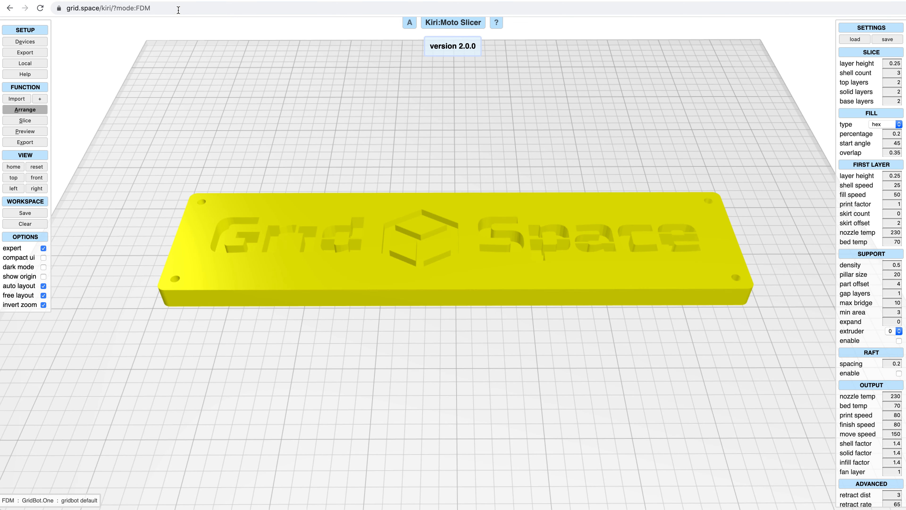
{"action": "left_click", "coordinate": [176, 9]}
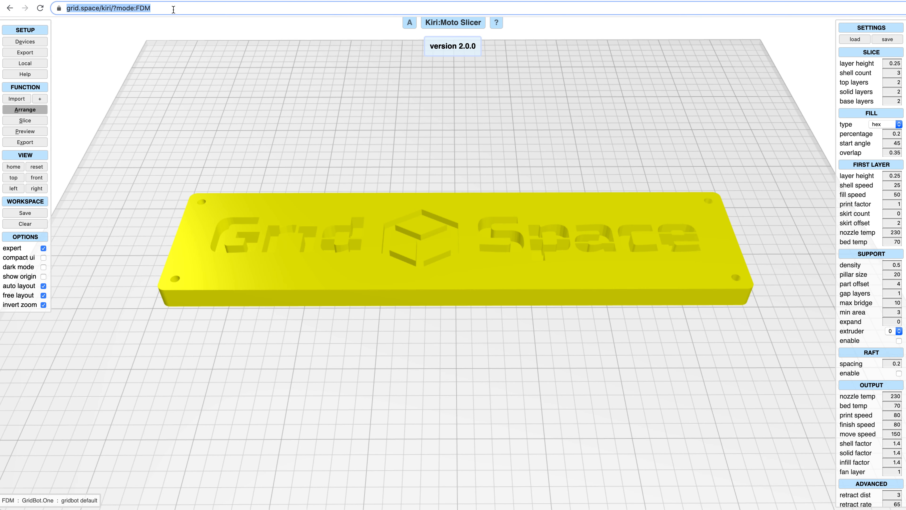
{"action": "left_click", "coordinate": [7, 502]}
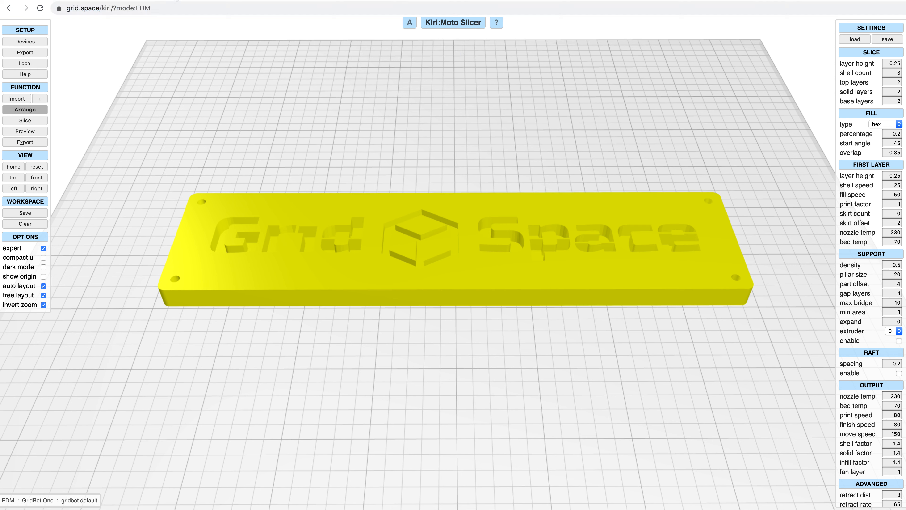
{"action": "left_click", "coordinate": [188, 11]}
{"action": "left_click", "coordinate": [188, 11]}
{"action": "key", "text": "BackSpace"}
{"action": "key", "text": "BackSpace"}
{"action": "key", "text": "BackSpace"}
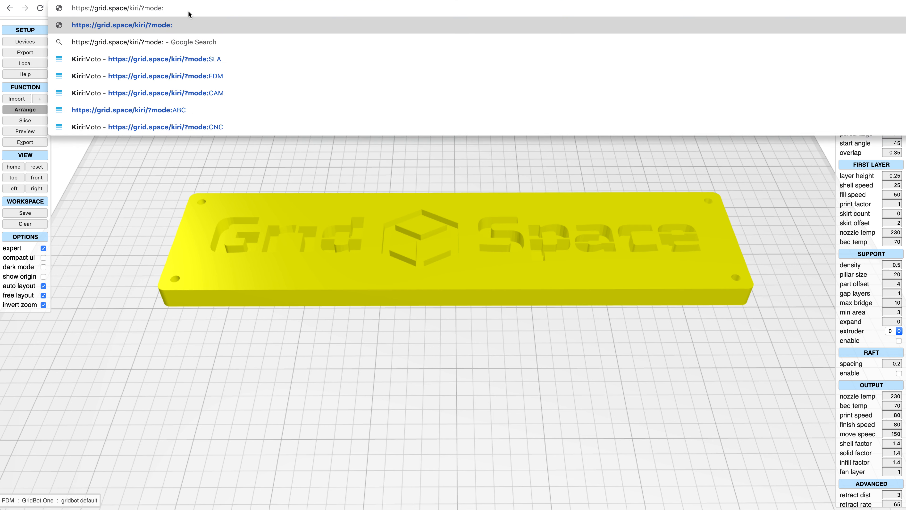
{"action": "type", "text": "ABC"}
{"action": "key", "text": "Return"}
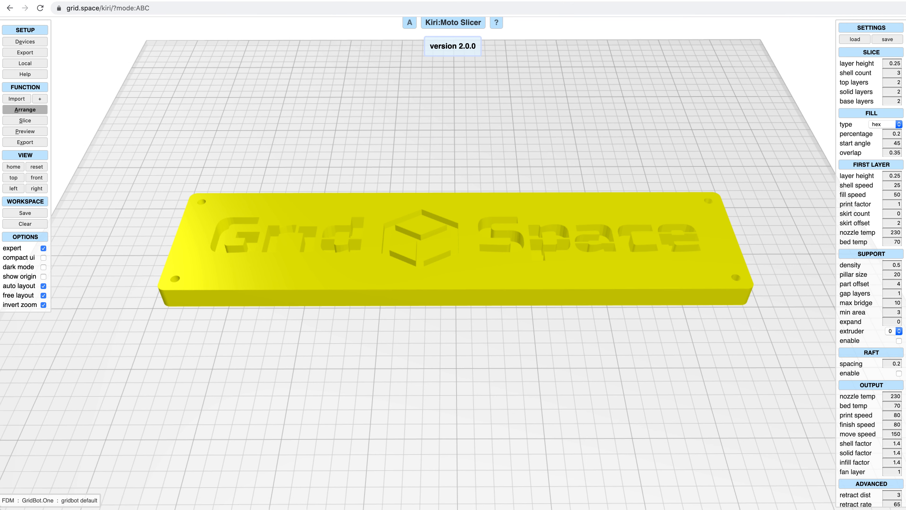
{"action": "left_click", "coordinate": [162, 7]}
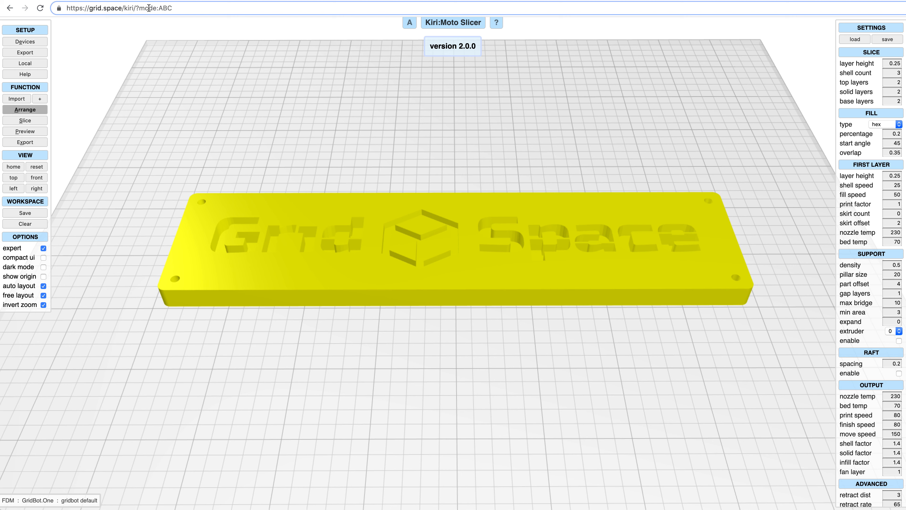
{"action": "left_click_drag", "start_coordinate": [159, 7], "coordinate": [174, 8]}
{"action": "type", "text": "FDM"}
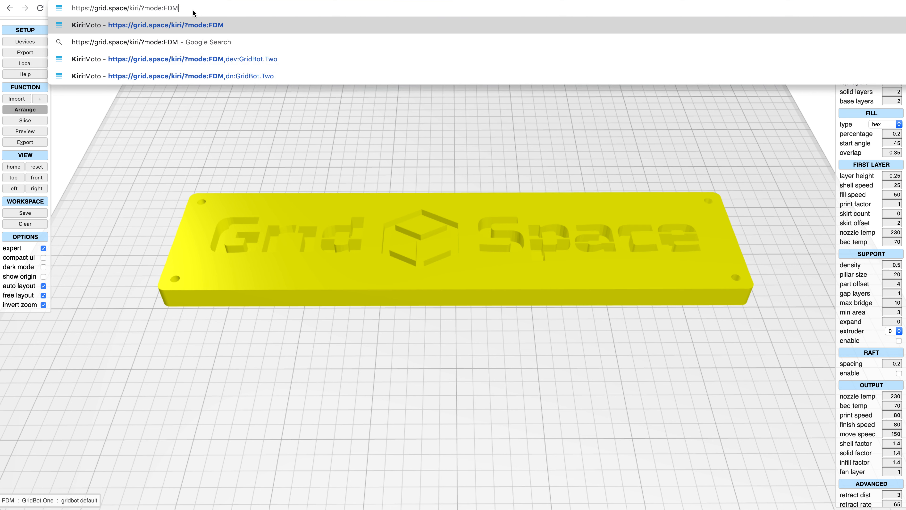
{"action": "type", "text": ","}
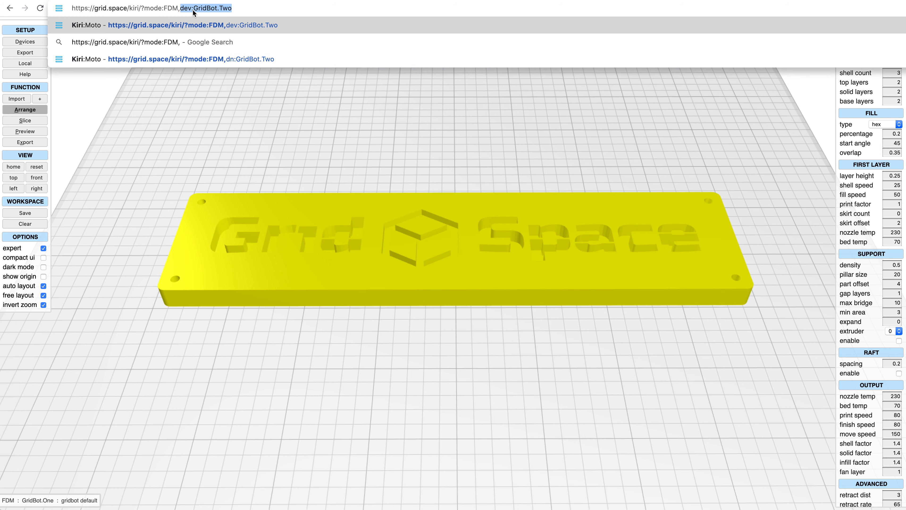
{"action": "key", "text": "Right"}
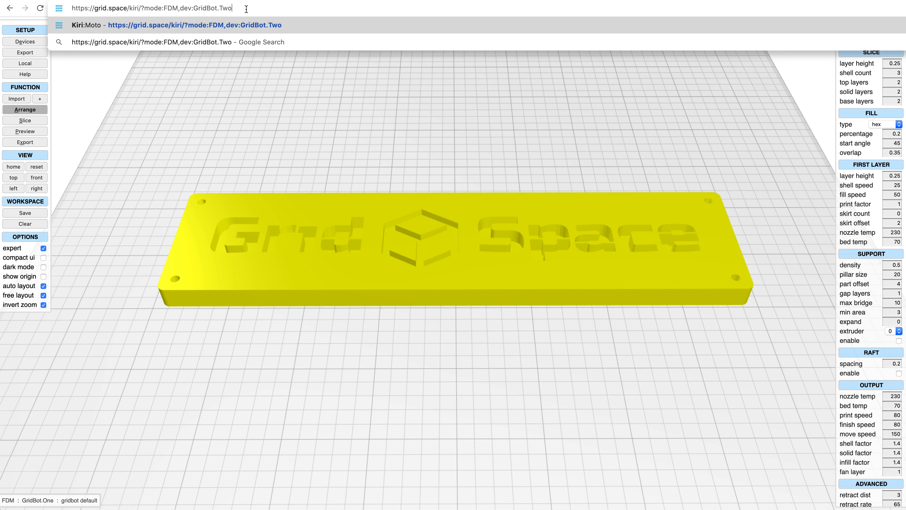
{"action": "key", "text": "Return"}
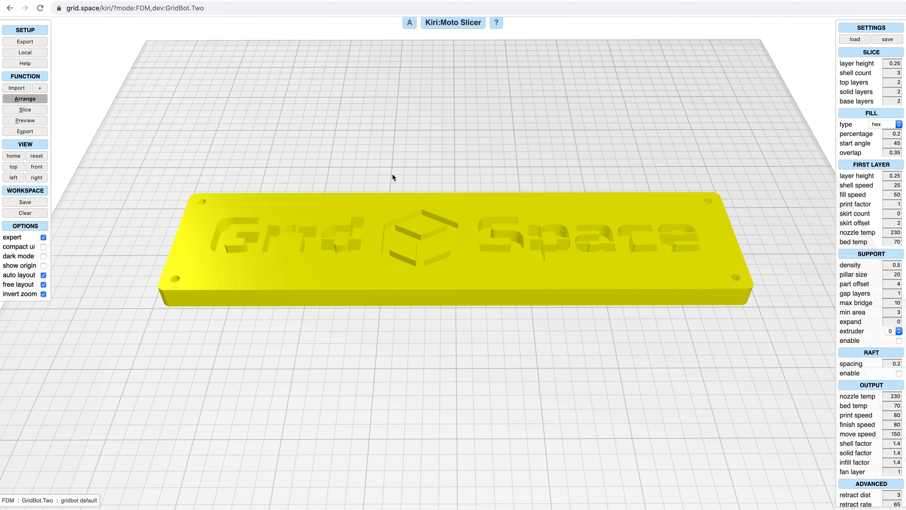
{"action": "left_click_drag", "start_coordinate": [398, 175], "coordinate": [409, 160]}
{"action": "right_click_drag", "start_coordinate": [408, 158], "coordinate": [416, 159]}
{"action": "scroll", "coordinate": [416, 159], "scroll_direction": "up", "scroll_amount": 4}
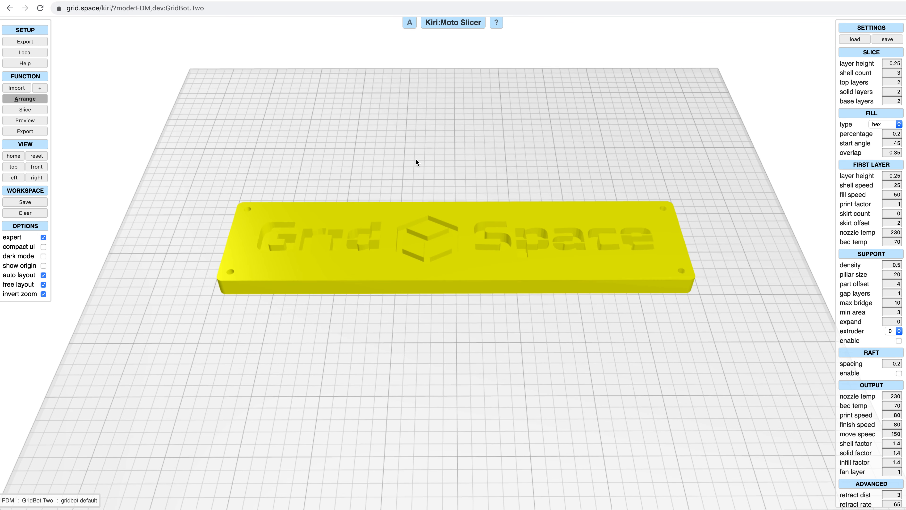
{"action": "scroll", "coordinate": [416, 159], "scroll_direction": "down", "scroll_amount": 3}
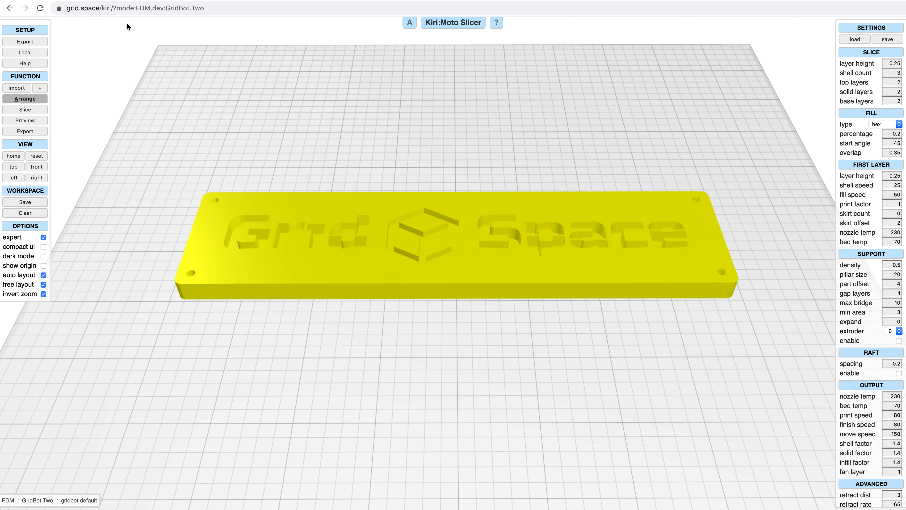
{"action": "right_click_drag", "start_coordinate": [303, 155], "coordinate": [300, 150]}
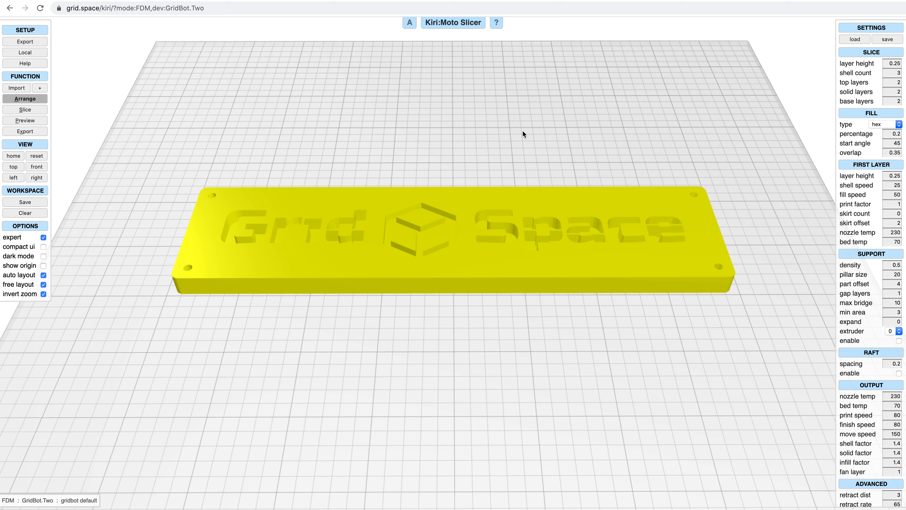
{"action": "right_click_drag", "start_coordinate": [523, 132], "coordinate": [522, 131]}
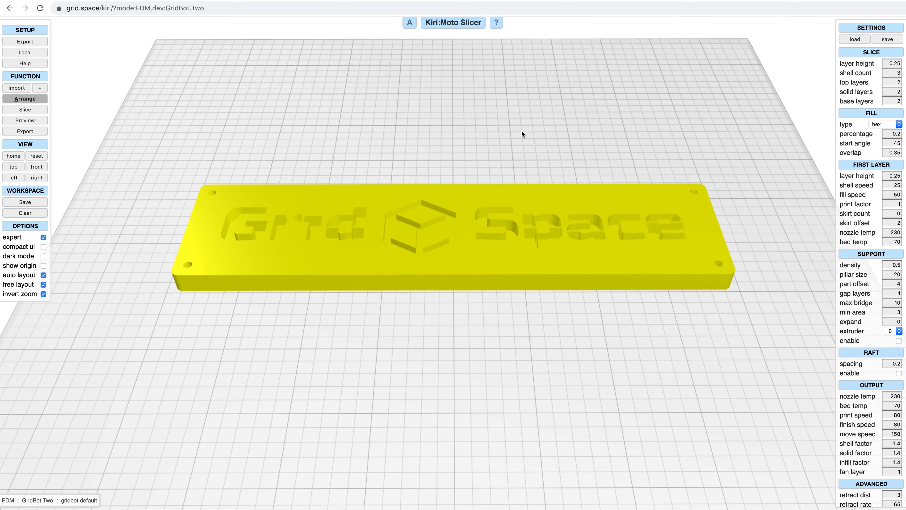